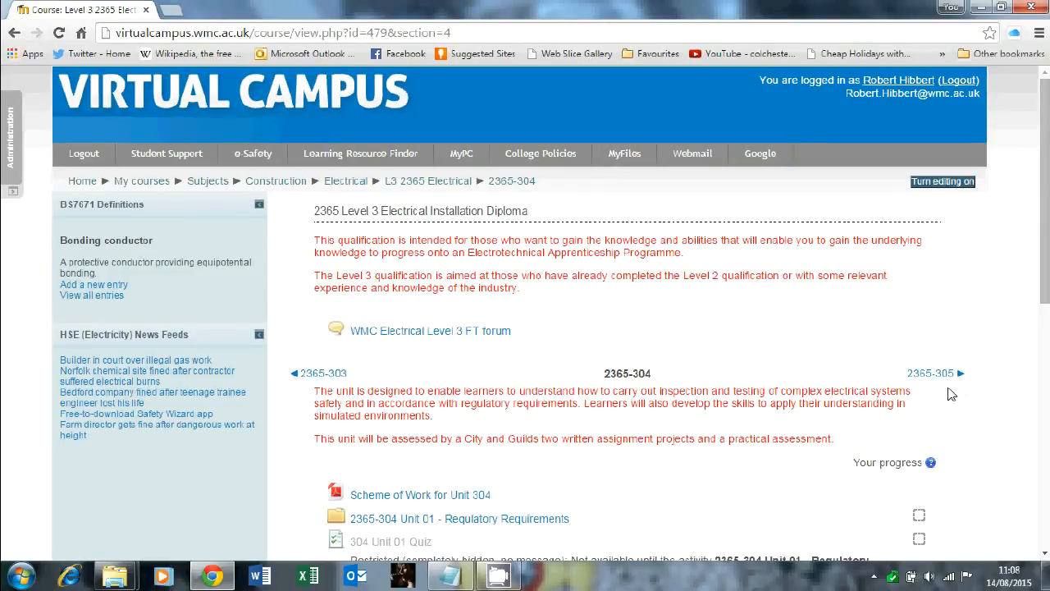
- Examine the restricted activities listed in the 2365-304 course section
{"action": "left_click_drag", "start_coordinate": [1044, 243], "coordinate": [1044, 490]}
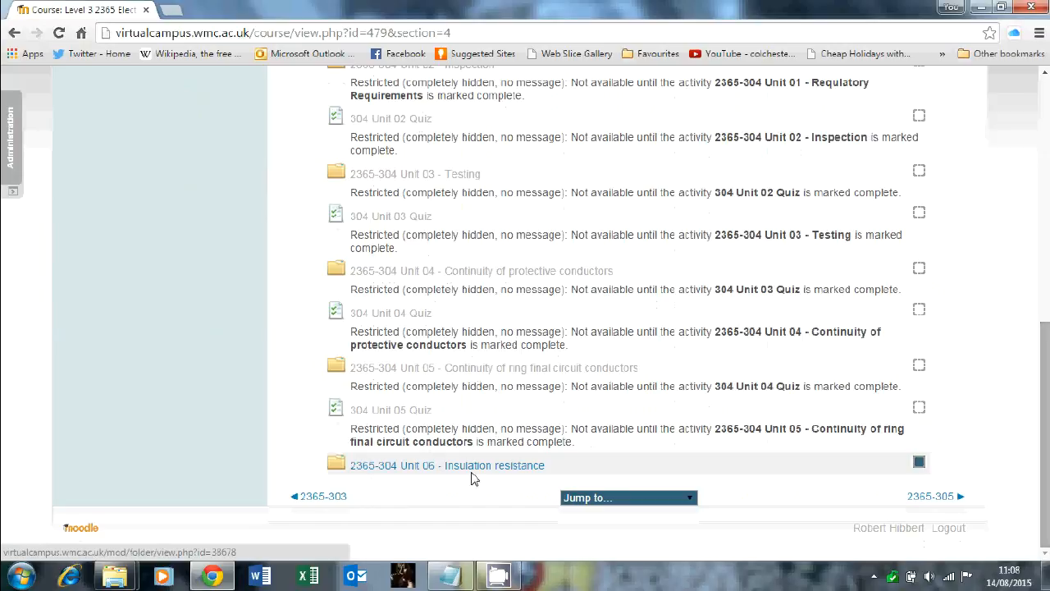
{"action": "left_click", "coordinate": [532, 476]}
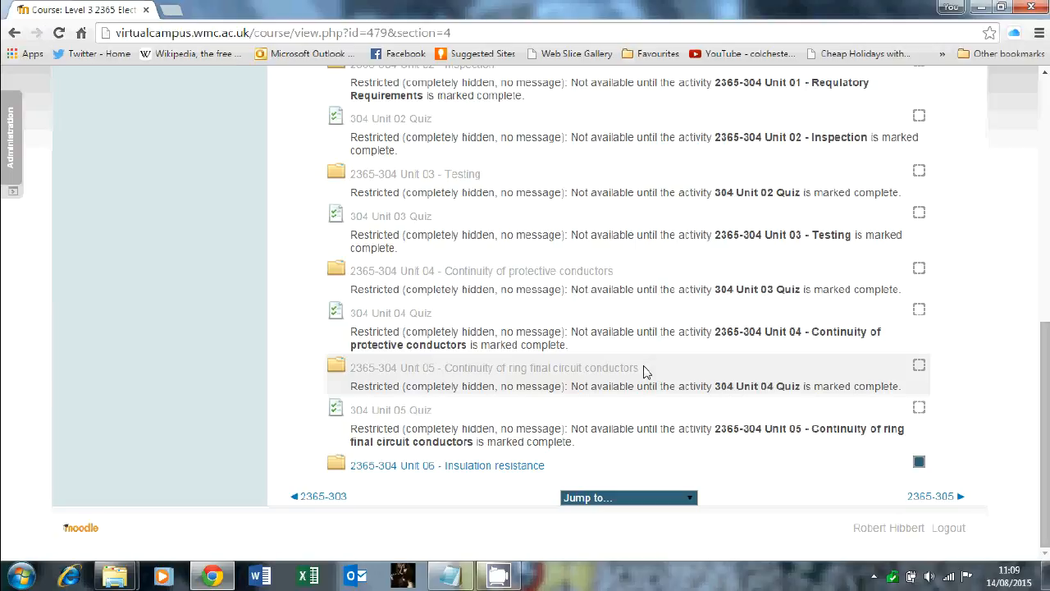
{"action": "scroll", "coordinate": [643, 371], "scroll_direction": "up", "scroll_amount": 7}
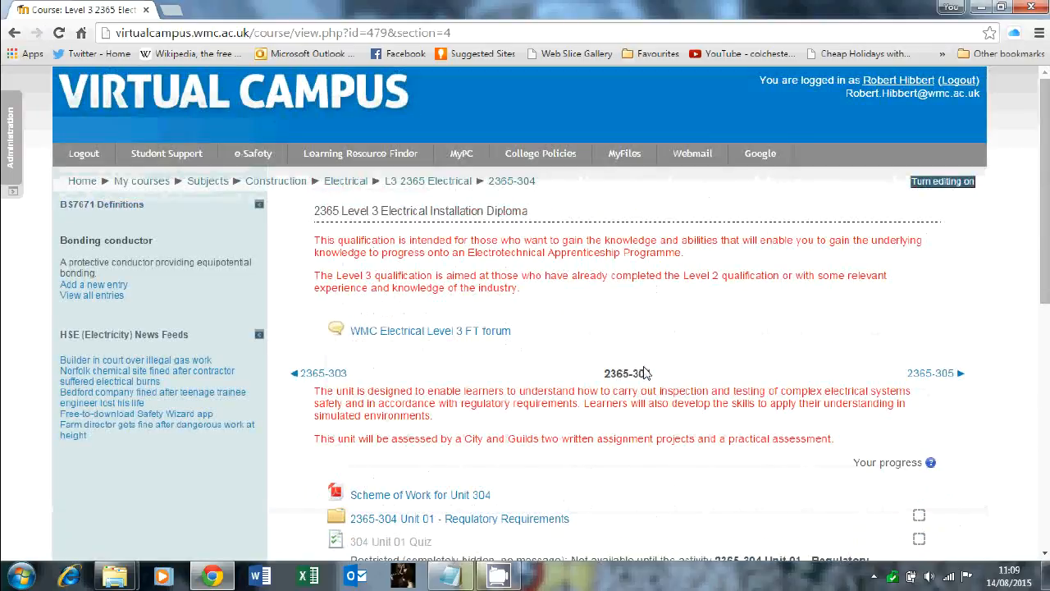
- Turn editing on and open the settings of the 2365-304 Unit 06 - Insulation resistance folder
{"action": "left_click", "coordinate": [933, 185]}
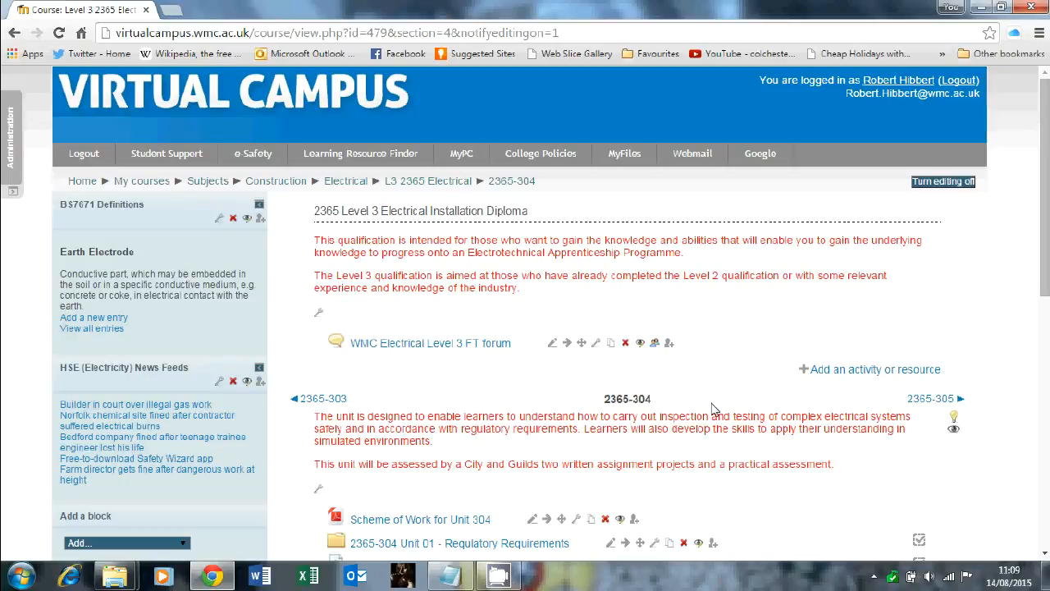
{"action": "scroll", "coordinate": [712, 408], "scroll_direction": "down", "scroll_amount": 7}
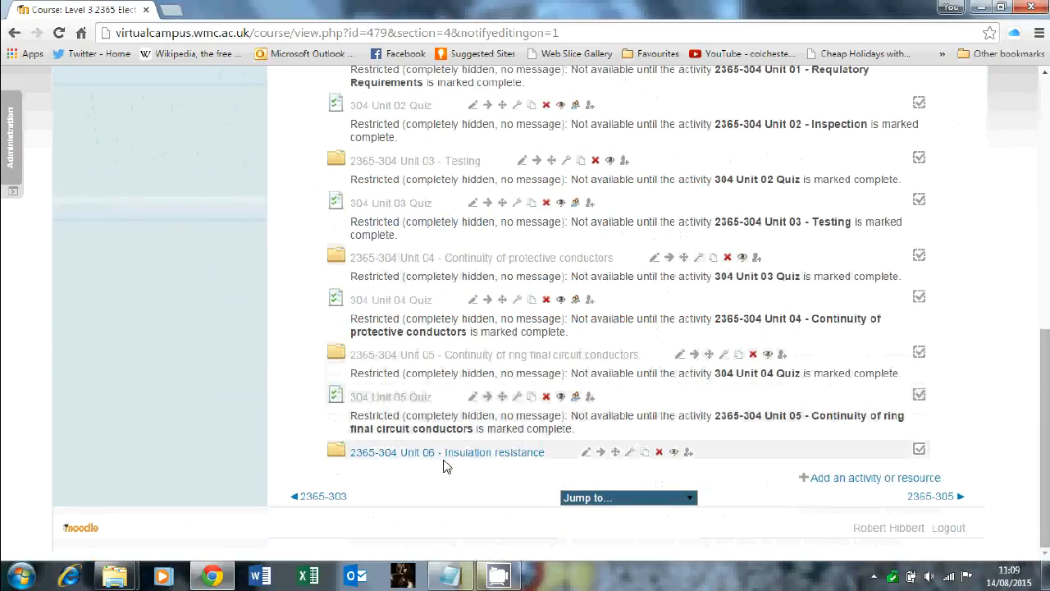
{"action": "left_click", "coordinate": [629, 454]}
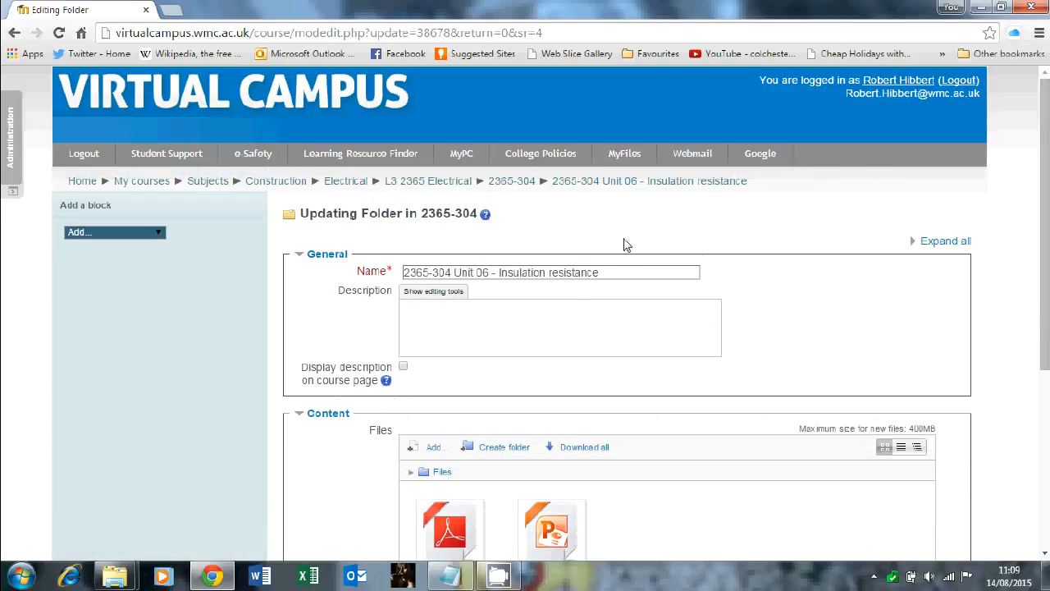
- Expand all sections of the folder settings form and review them
{"action": "scroll", "coordinate": [896, 379], "scroll_direction": "down", "scroll_amount": 3}
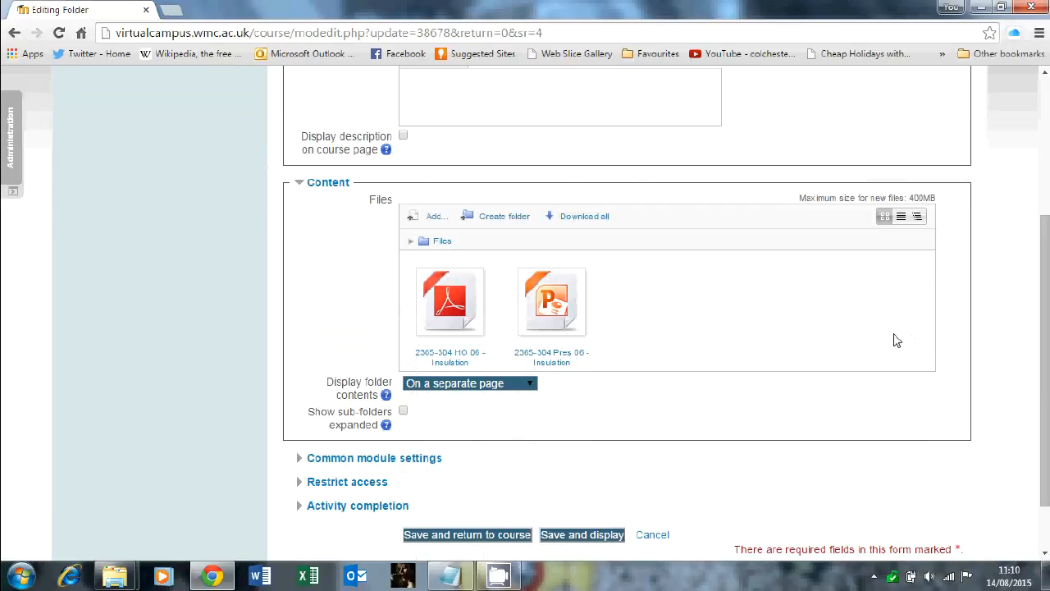
{"action": "scroll", "coordinate": [828, 351], "scroll_direction": "down", "scroll_amount": 1}
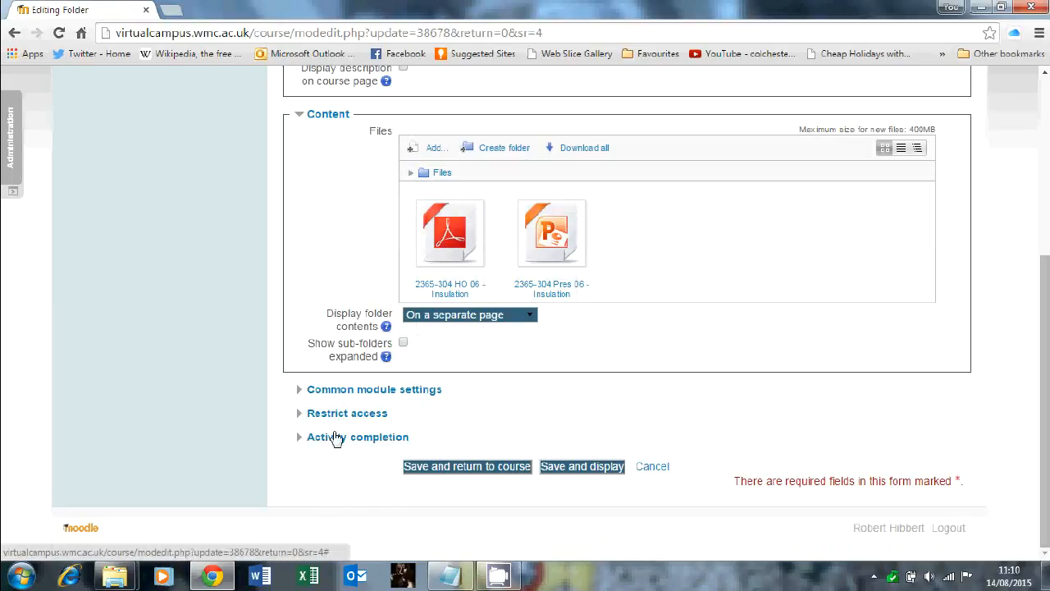
{"action": "scroll", "coordinate": [690, 363], "scroll_direction": "up", "scroll_amount": 3}
{"action": "scroll", "coordinate": [691, 363], "scroll_direction": "up", "scroll_amount": 1}
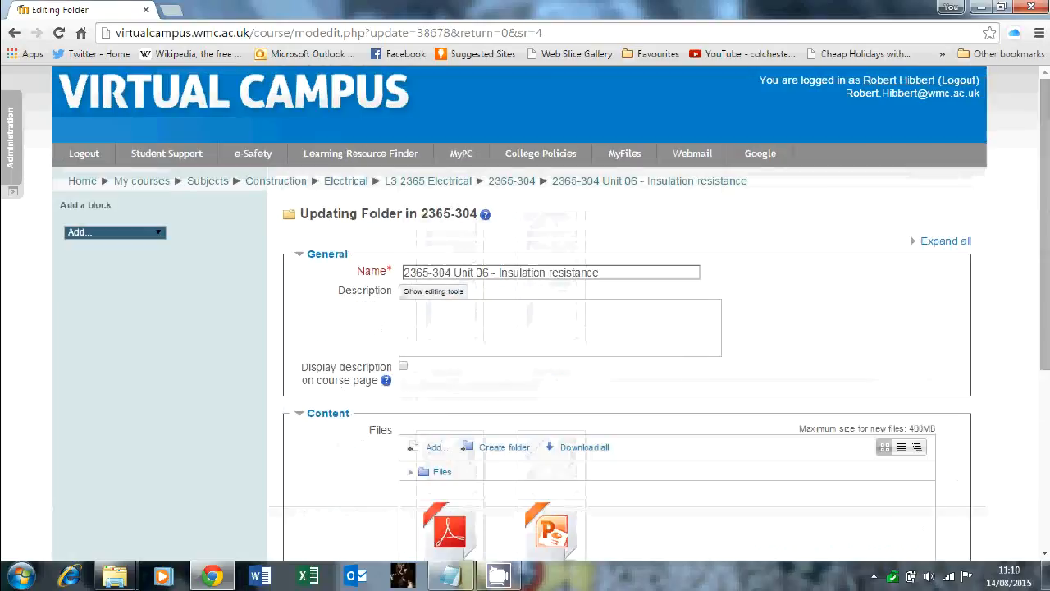
{"action": "left_click", "coordinate": [940, 245]}
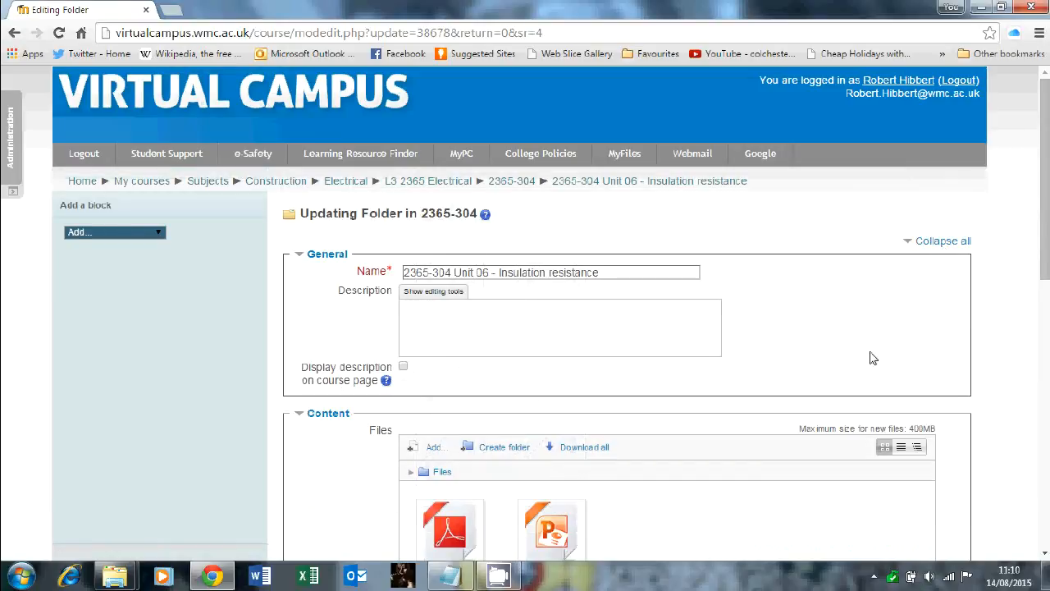
{"action": "scroll", "coordinate": [872, 357], "scroll_direction": "down", "scroll_amount": 7}
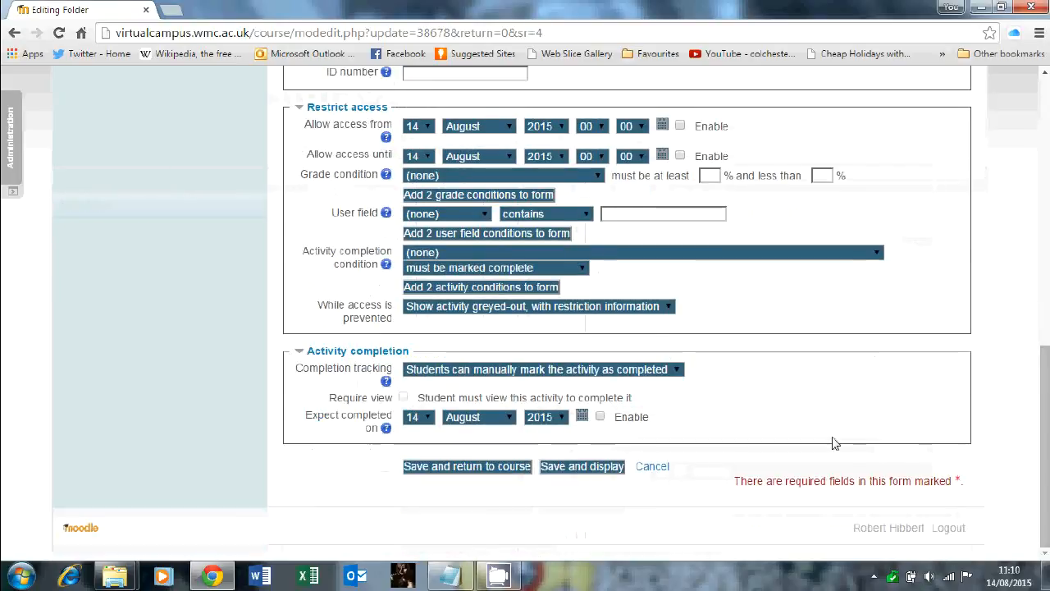
{"action": "scroll", "coordinate": [831, 443], "scroll_direction": "up", "scroll_amount": 2}
{"action": "scroll", "coordinate": [829, 439], "scroll_direction": "down", "scroll_amount": 2}
{"action": "scroll", "coordinate": [828, 435], "scroll_direction": "up", "scroll_amount": 1}
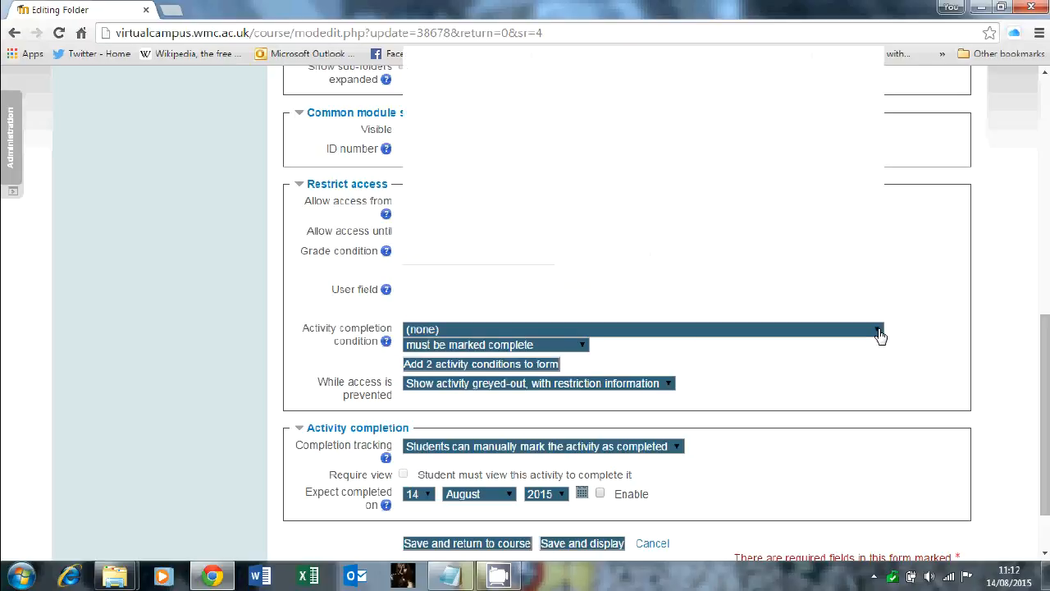
- Set the activity completion condition to 304 Unit 05 Quiz must be marked complete, and add two more condition rows
{"action": "left_click", "coordinate": [879, 334]}
{"action": "left_click_drag", "start_coordinate": [878, 82], "coordinate": [884, 244]}
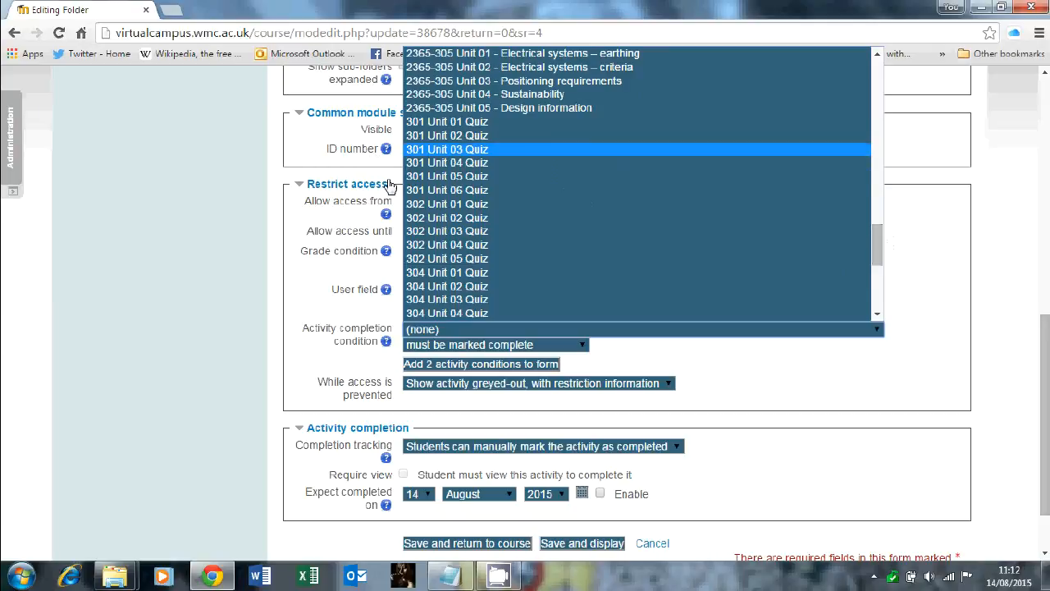
{"action": "left_click", "coordinate": [879, 314]}
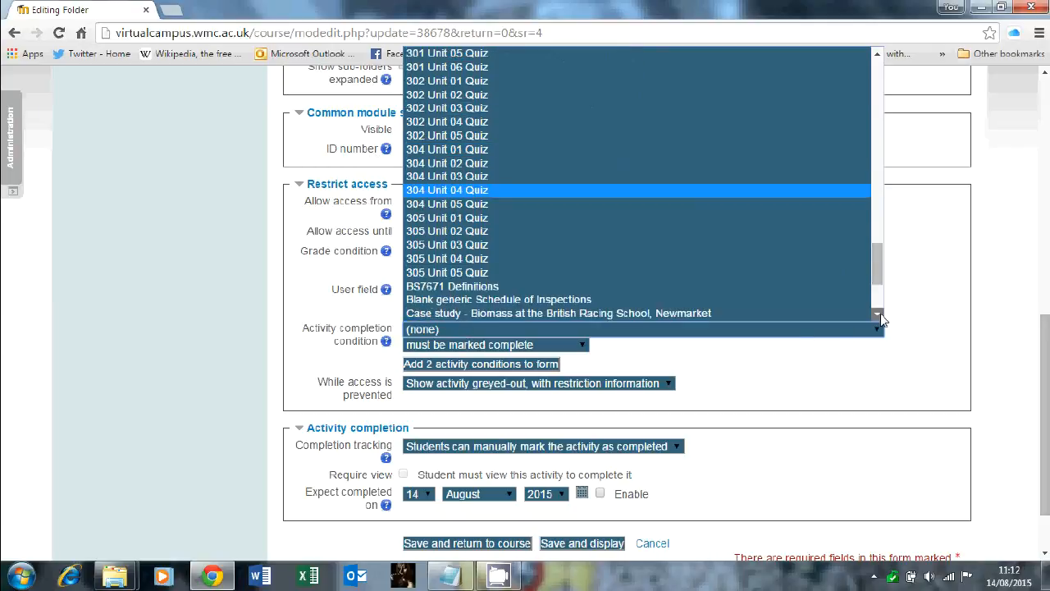
{"action": "scroll", "coordinate": [456, 127], "scroll_direction": "up", "scroll_amount": 2}
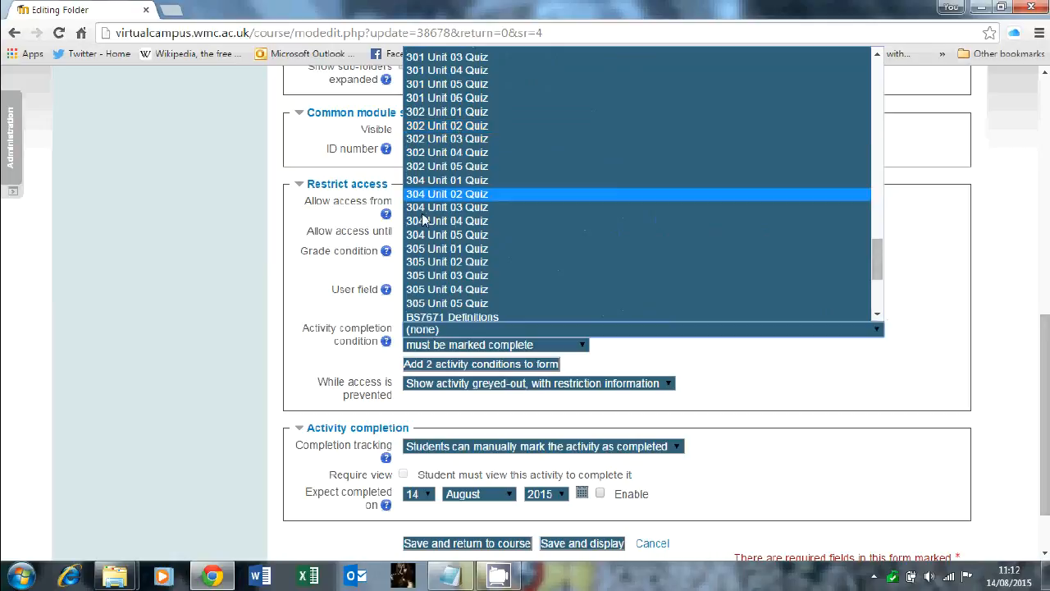
{"action": "left_click", "coordinate": [474, 237]}
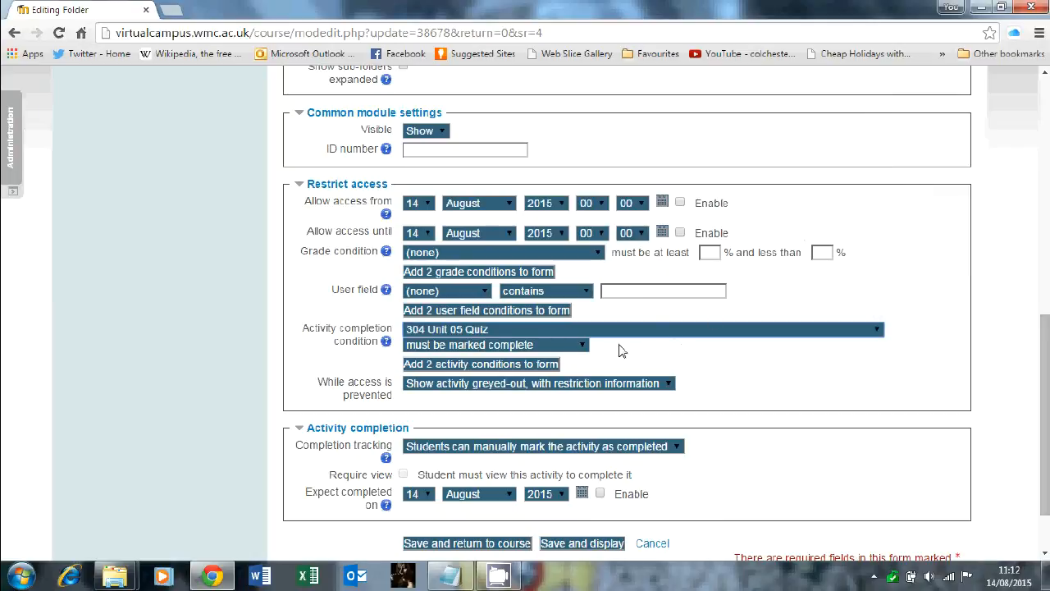
{"action": "left_click", "coordinate": [583, 347]}
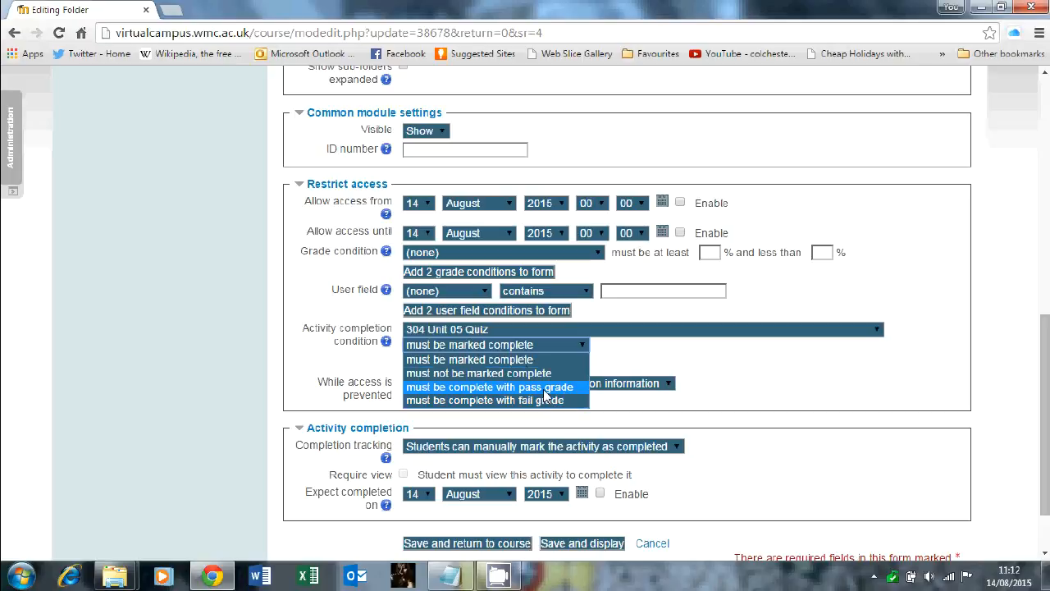
{"action": "left_click", "coordinate": [482, 359]}
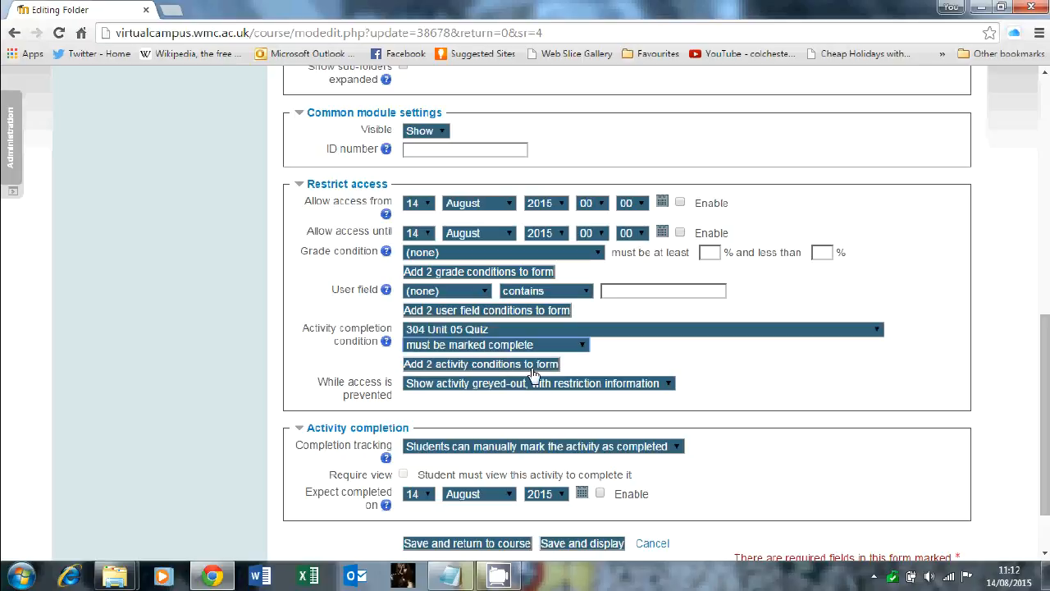
{"action": "left_click", "coordinate": [451, 367]}
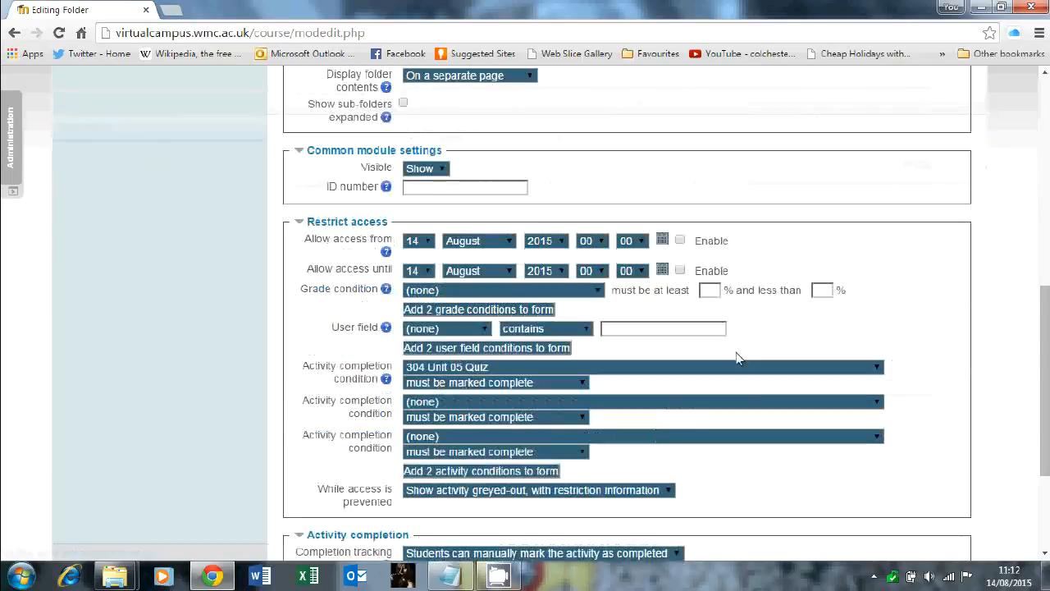
- Set restricted access to hide the activity entirely in the course and gradebook while prevented
{"action": "scroll", "coordinate": [735, 357], "scroll_direction": "down", "scroll_amount": 1}
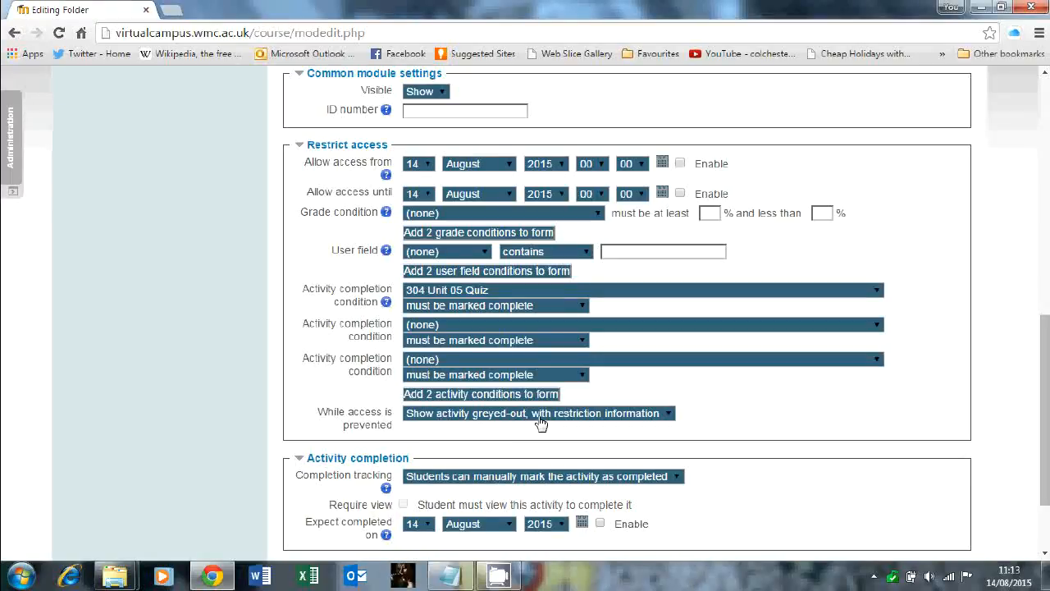
{"action": "left_click", "coordinate": [668, 415]}
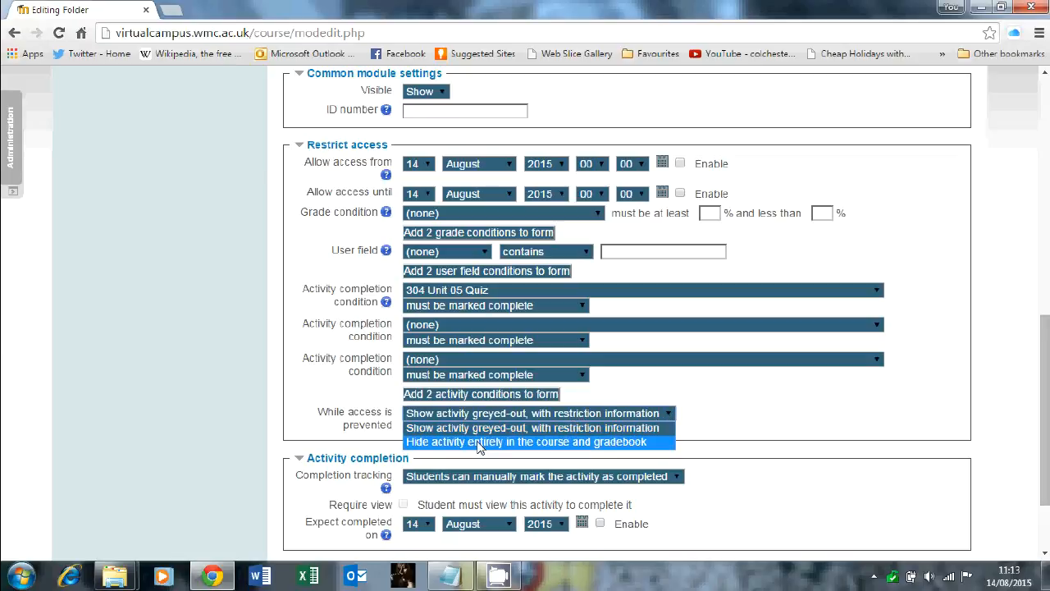
{"action": "left_click", "coordinate": [569, 444]}
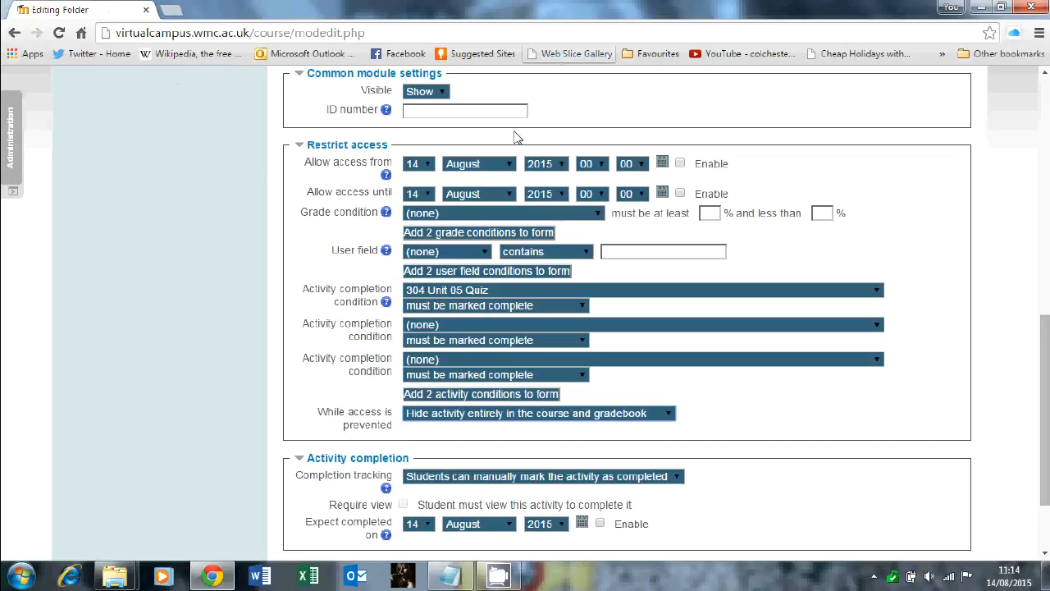
- Set completion tracking to show the activity as complete when conditions are met and require students to view it
{"action": "scroll", "coordinate": [702, 370], "scroll_direction": "down", "scroll_amount": 3}
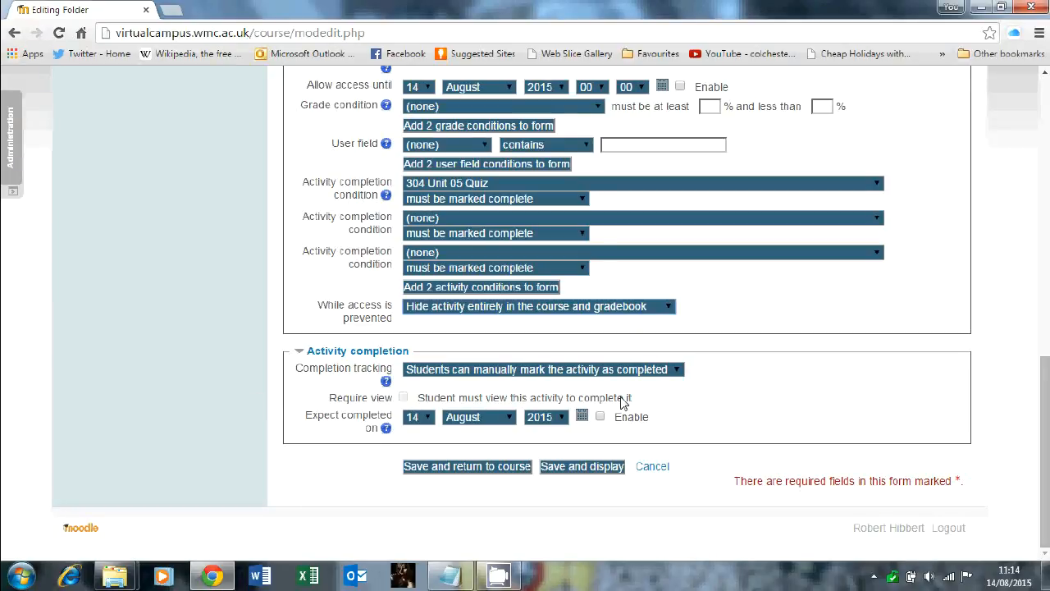
{"action": "left_click", "coordinate": [679, 371]}
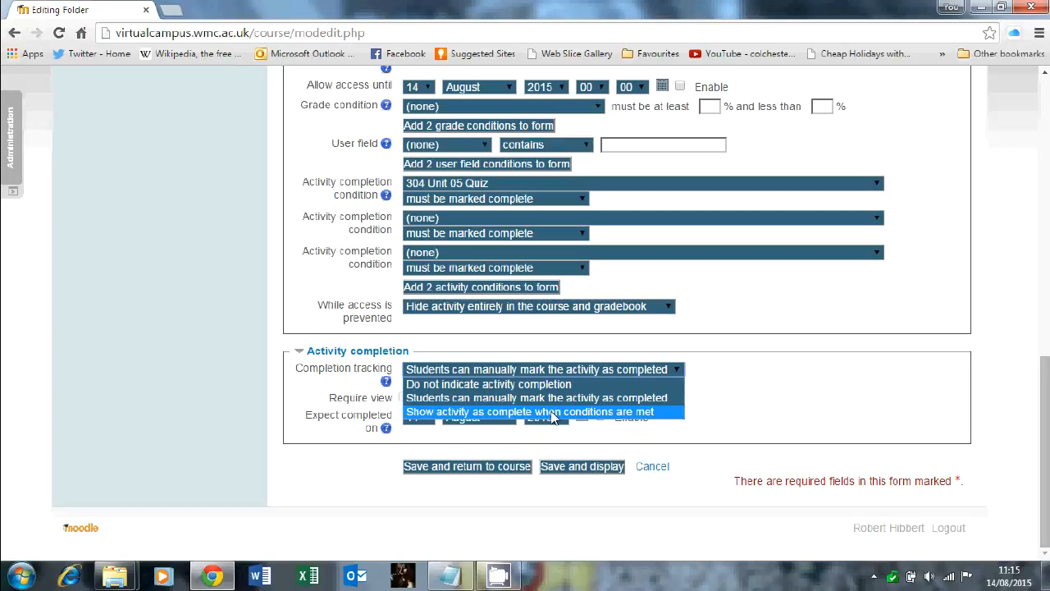
{"action": "left_click", "coordinate": [552, 412]}
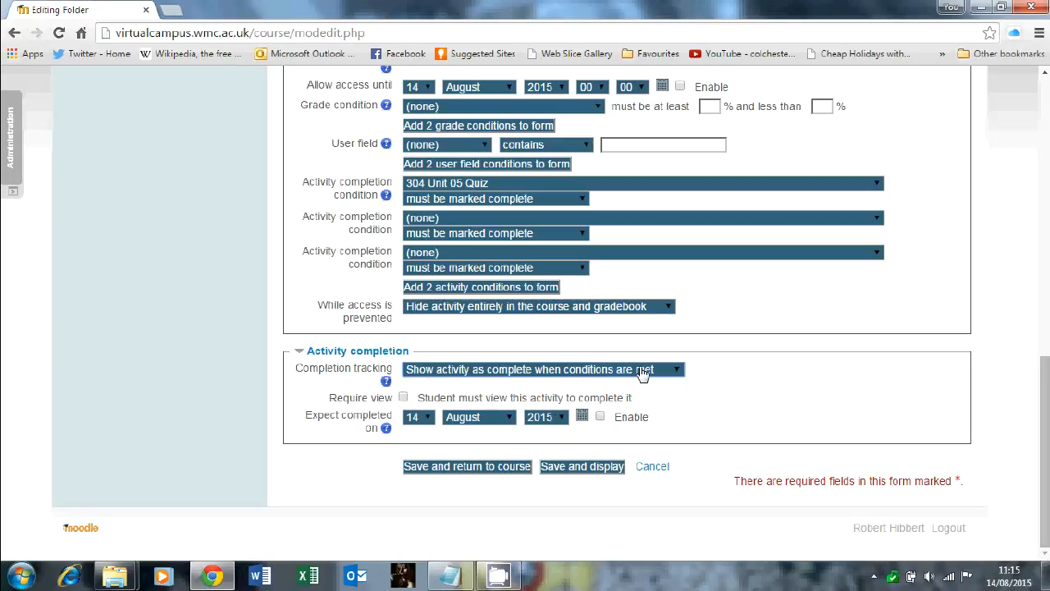
{"action": "left_click", "coordinate": [402, 398]}
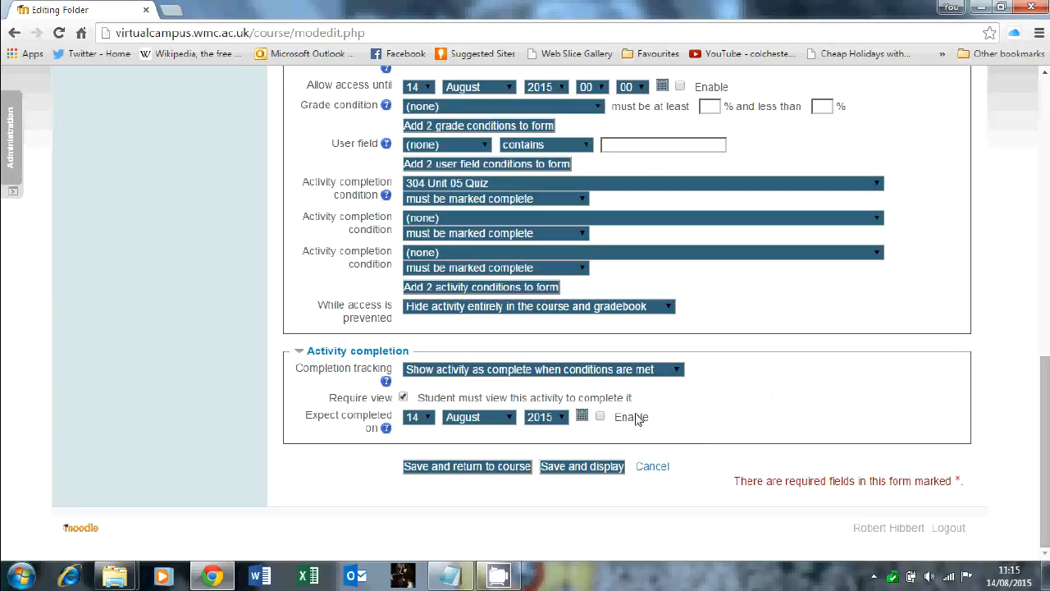
- Save the folder settings and return to the course
{"action": "left_click", "coordinate": [490, 471]}
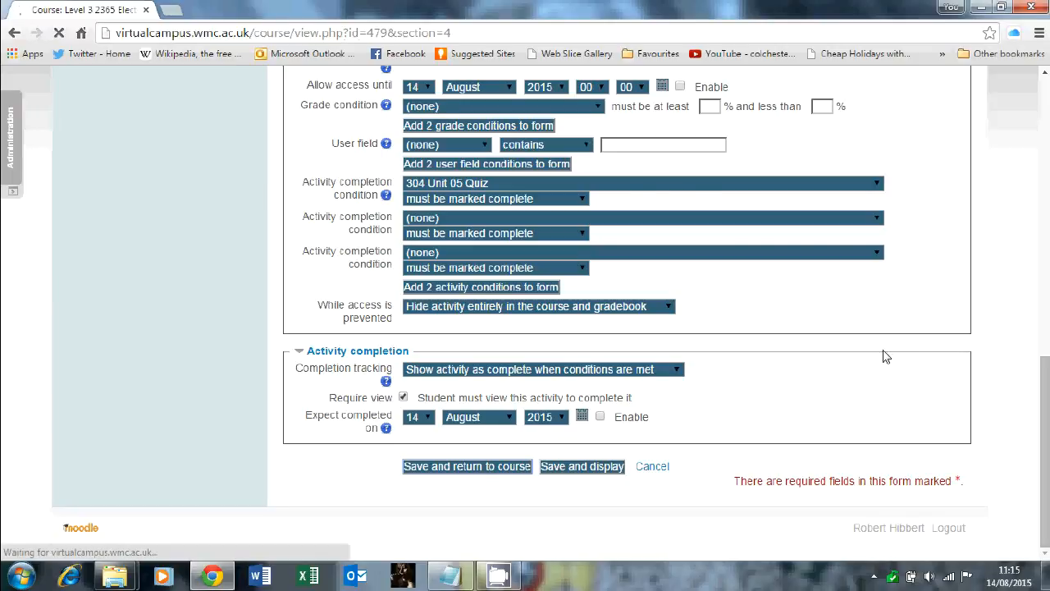
{"action": "scroll", "coordinate": [869, 355], "scroll_direction": "down", "scroll_amount": 8}
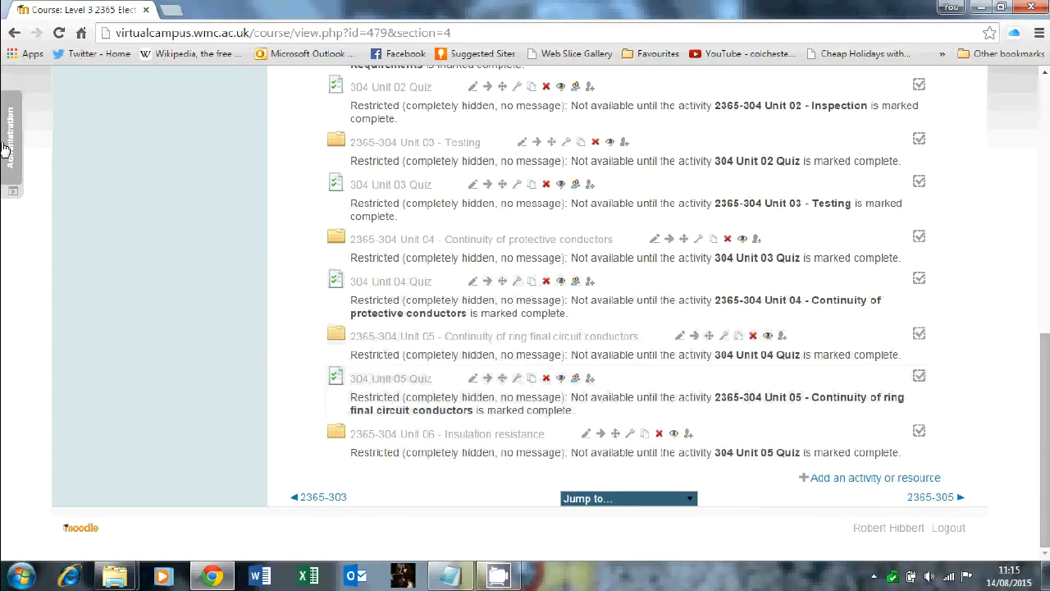
- Switch role to Student to preview the course section
{"action": "mouse_move", "coordinate": [7, 145]}
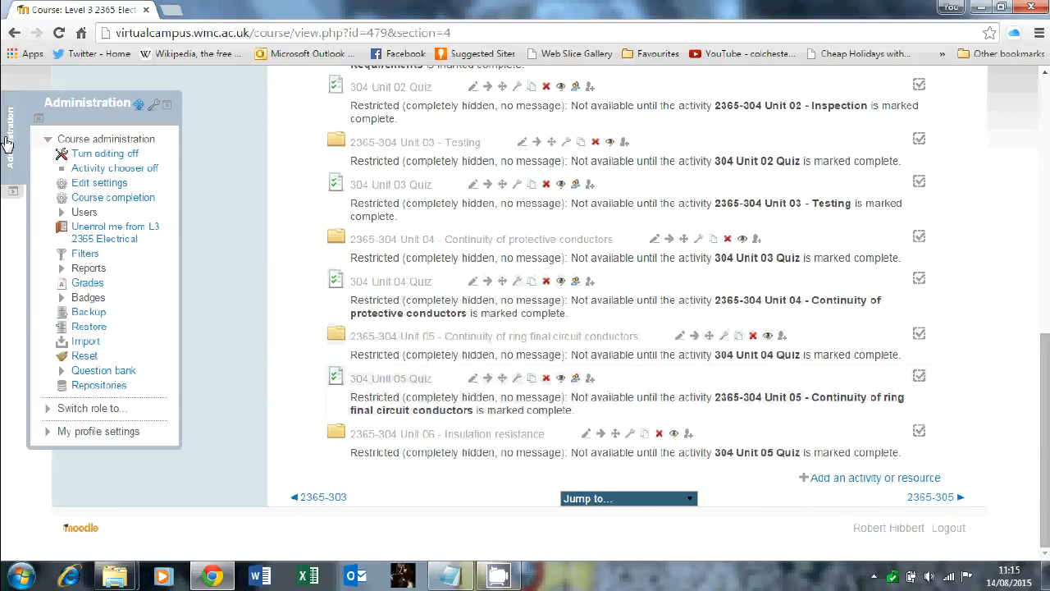
{"action": "left_click", "coordinate": [97, 408]}
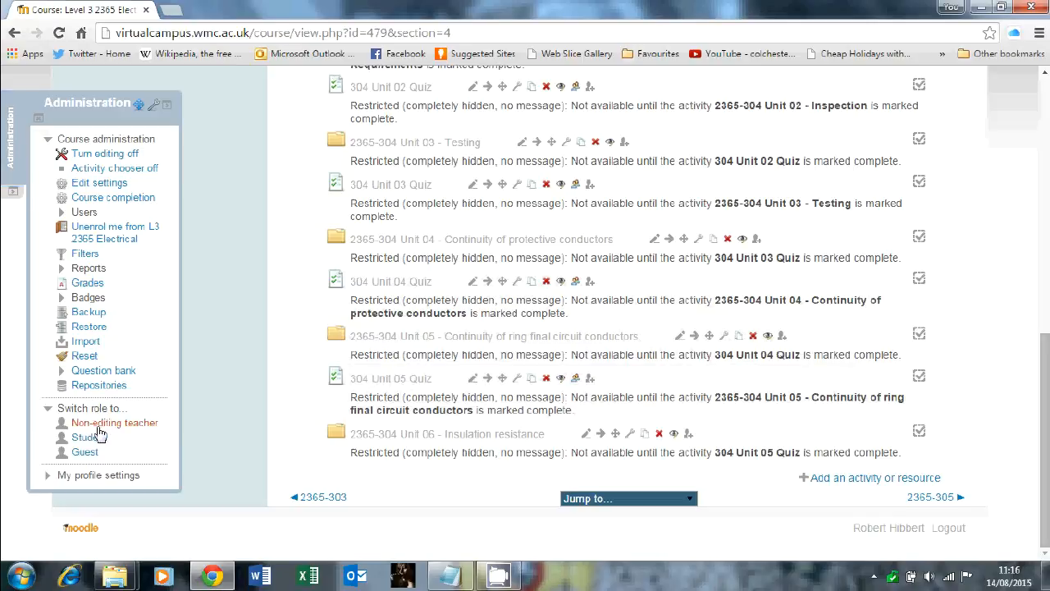
{"action": "left_click", "coordinate": [93, 438]}
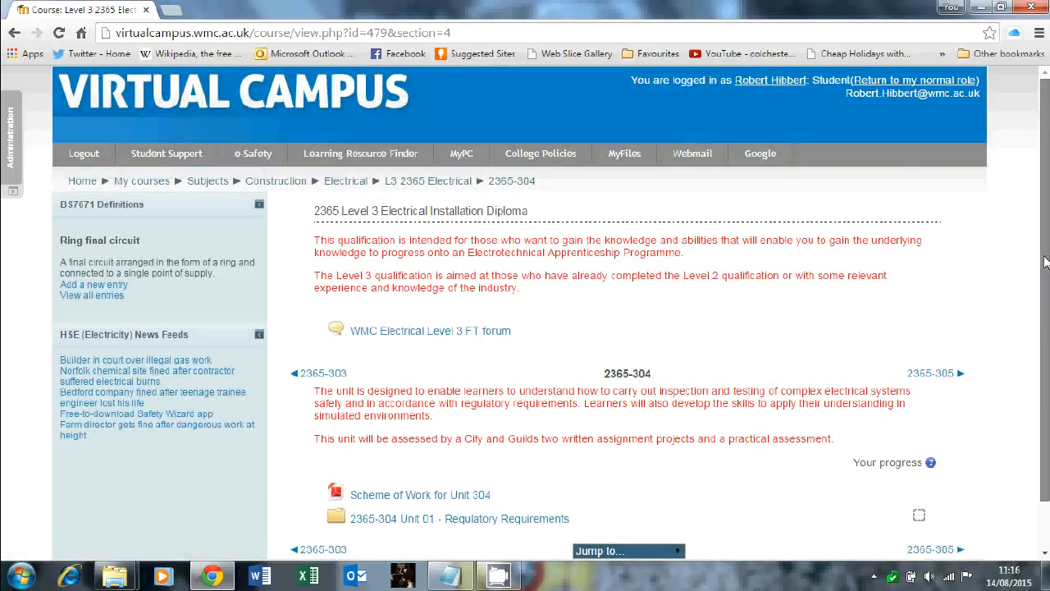
{"action": "scroll", "coordinate": [1046, 261], "scroll_direction": "down", "scroll_amount": 1}
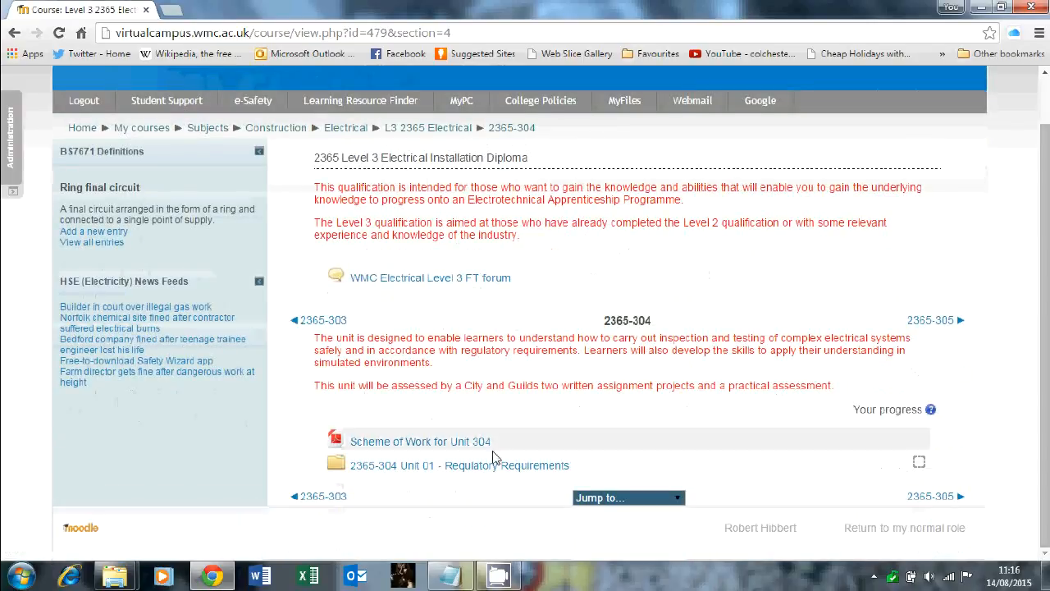